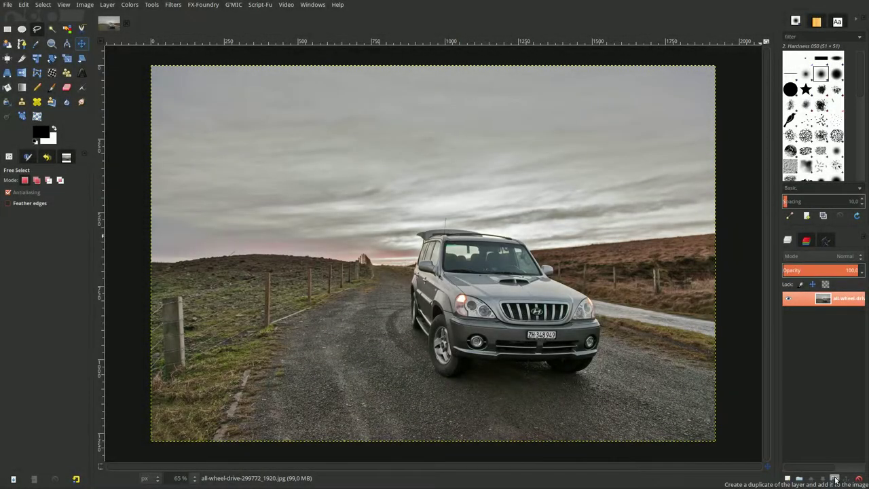
Duplicate the SUV photo's layer into a copy above the original.
click(835, 479)
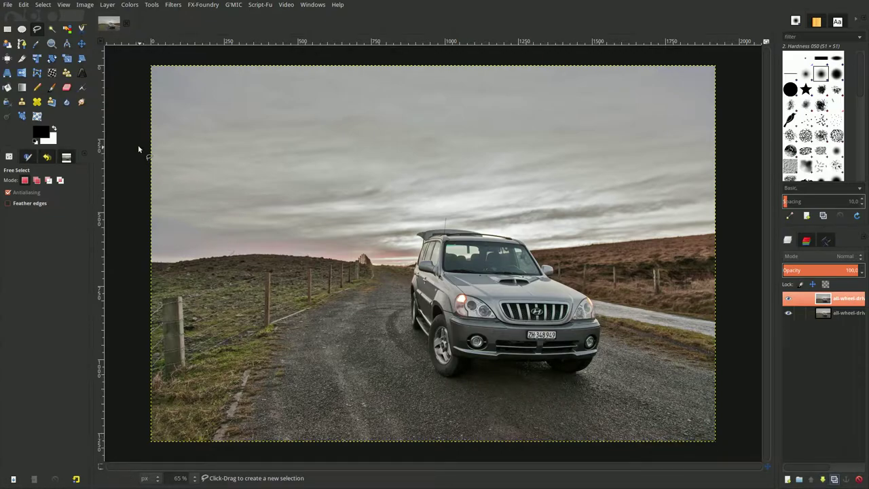
Apply Brightness-Contrast to the duplicate layer with brightness 0,032 and contrast 0,047.
click(129, 6)
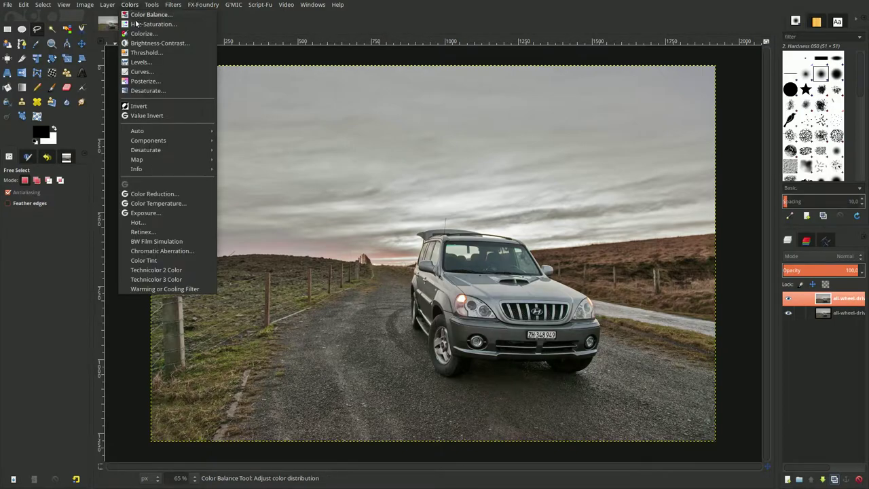
click(140, 44)
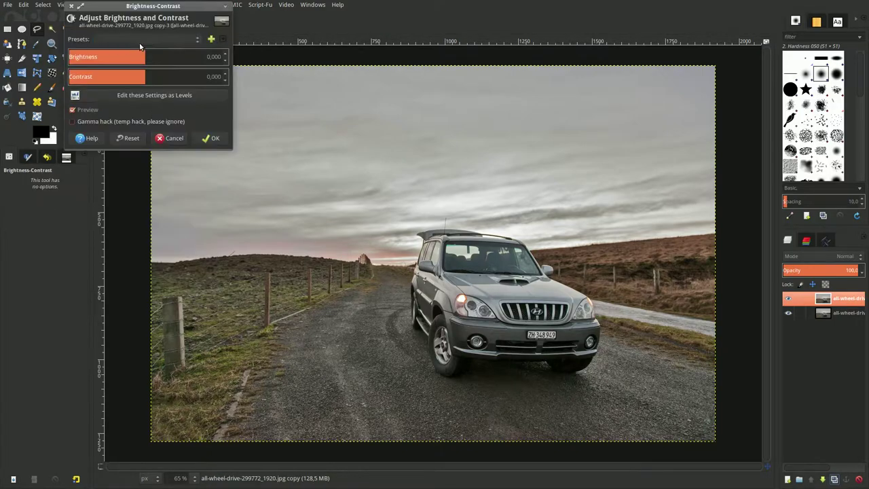
double_click(216, 58)
text(032)
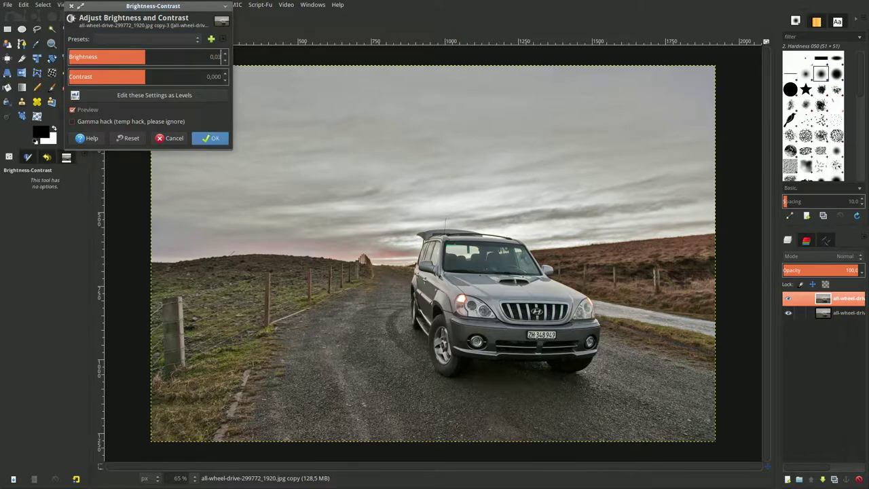
key(Return)
double_click(215, 76)
text(0)
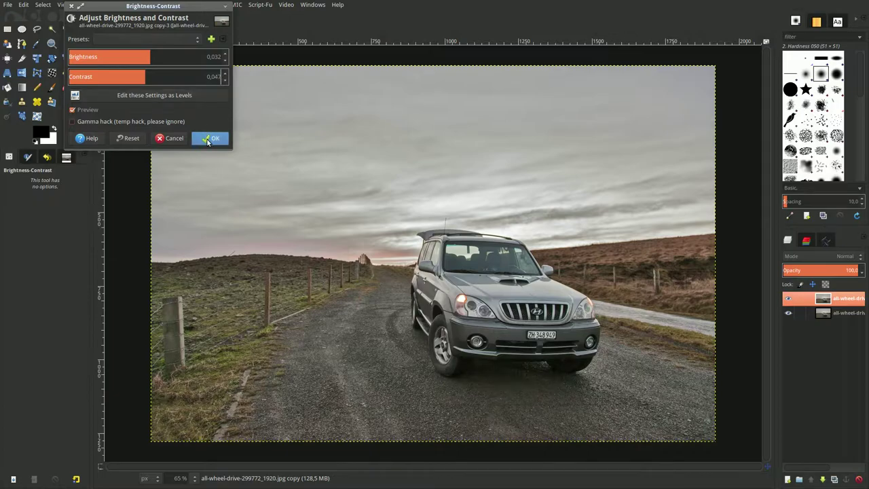
click(208, 141)
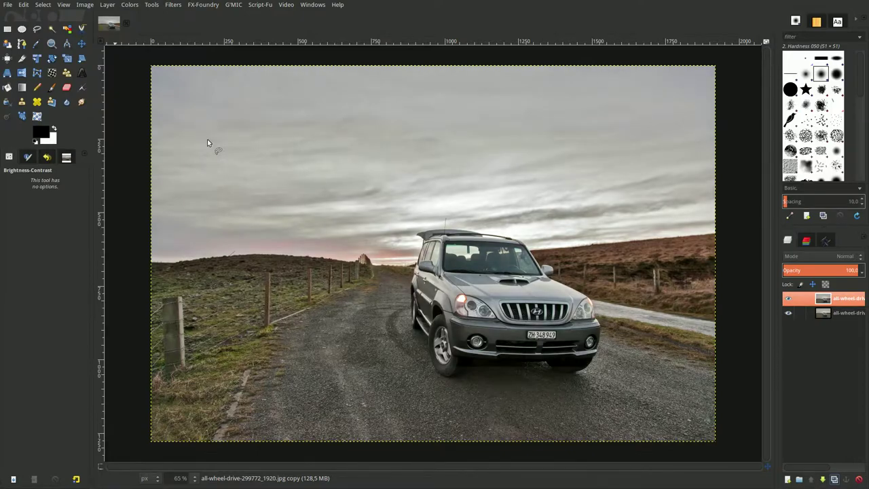
Apply a midtone Color Balance of 5 toward red and -20 toward magenta.
click(130, 4)
click(138, 16)
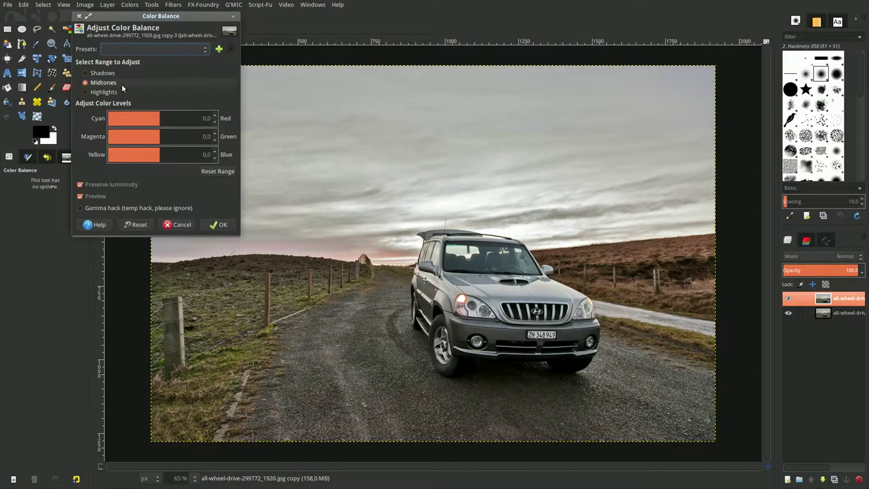
click(201, 122)
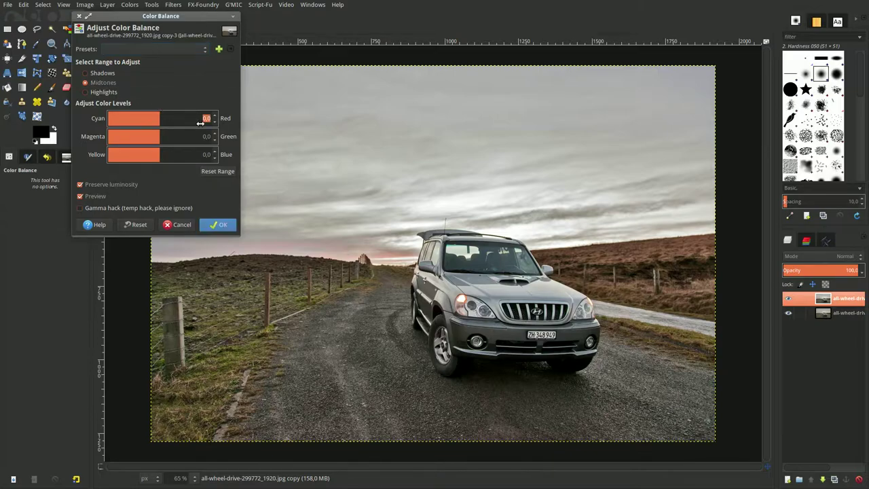
text(5)
key(Tab)
click(204, 143)
key(BackSpace)
text(-20)
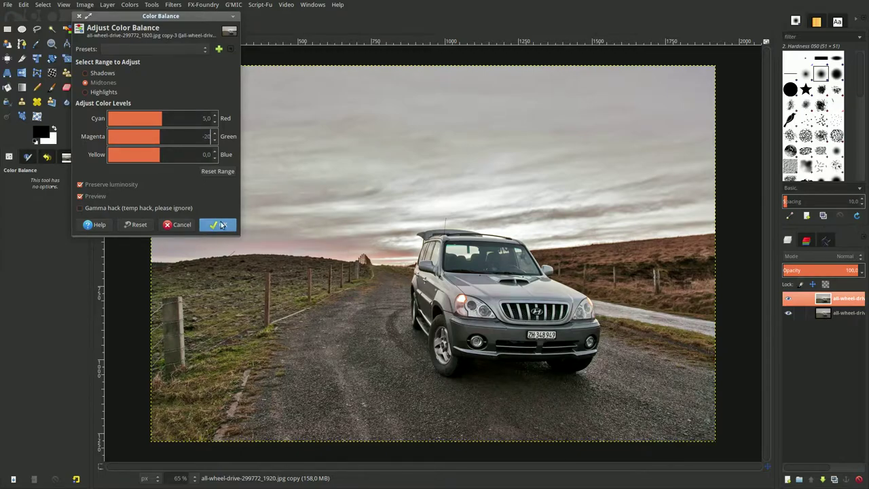
click(221, 225)
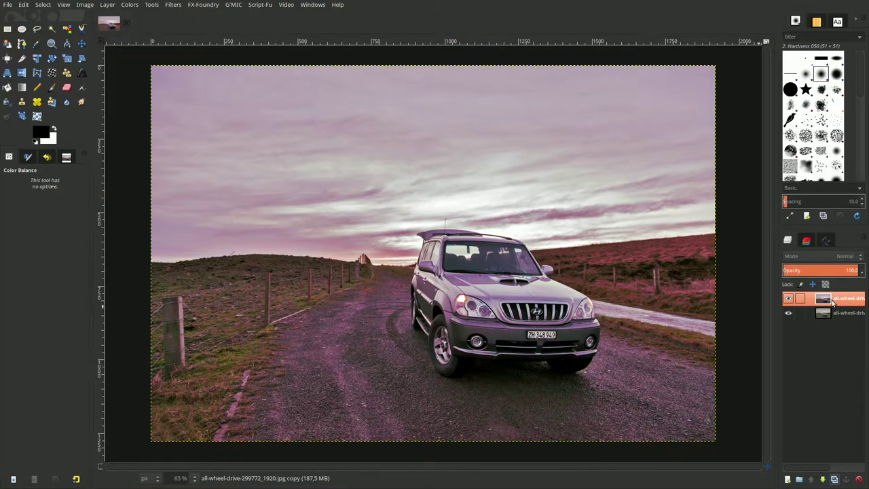
Duplicate the graded layer, set the copy to Overlay at 20 opacity, and merge it down.
click(835, 479)
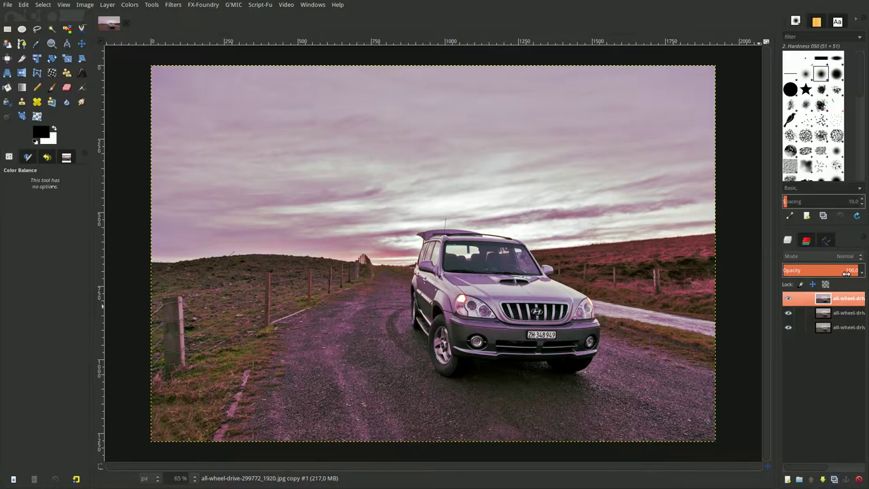
text(20)
key(Return)
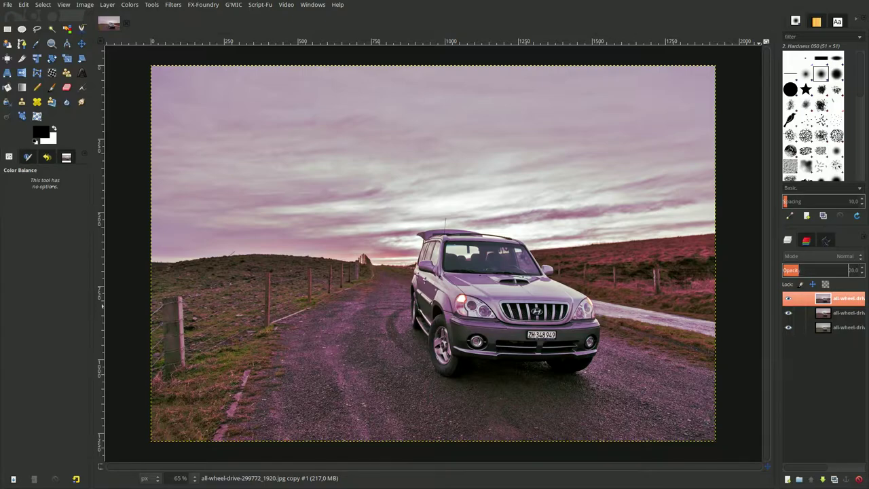
click(825, 255)
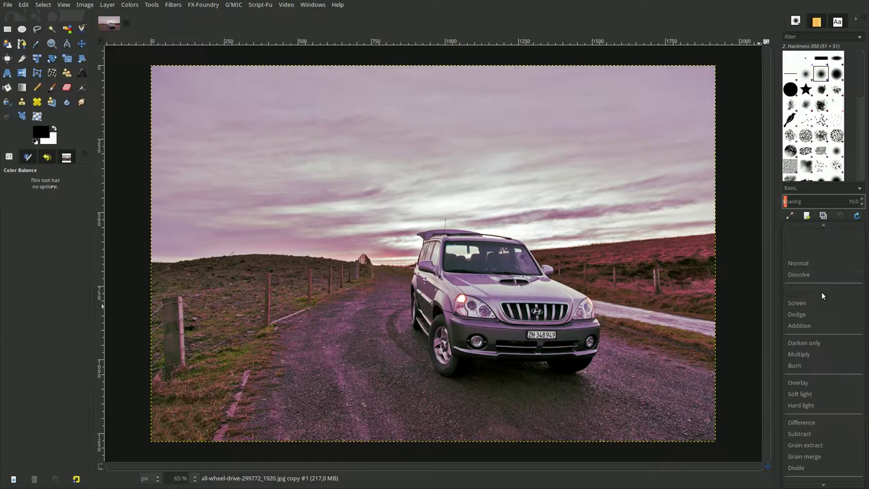
click(820, 383)
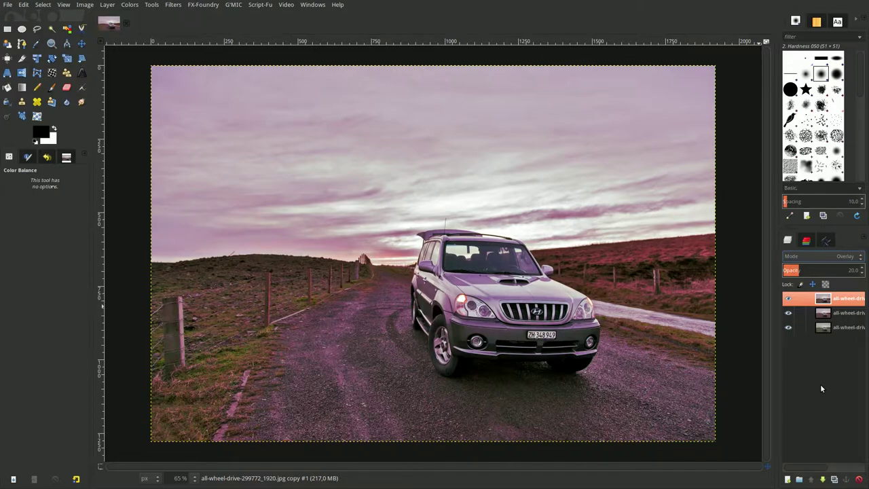
right_click(825, 300)
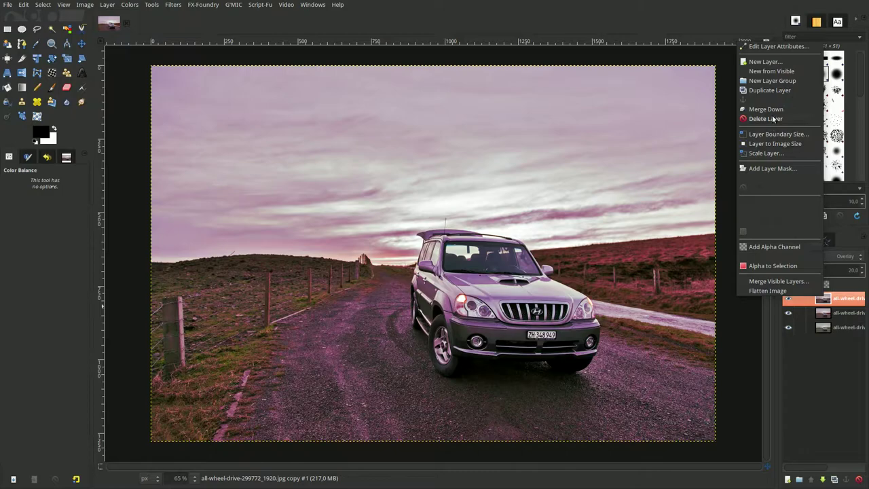
click(772, 111)
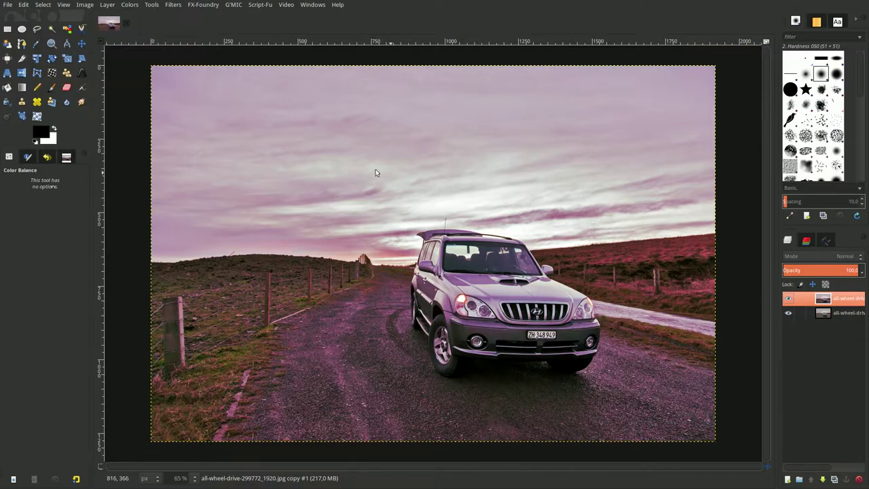
Apply a second Brightness-Contrast pass with brightness -0,022 and contrast 0,037.
click(129, 6)
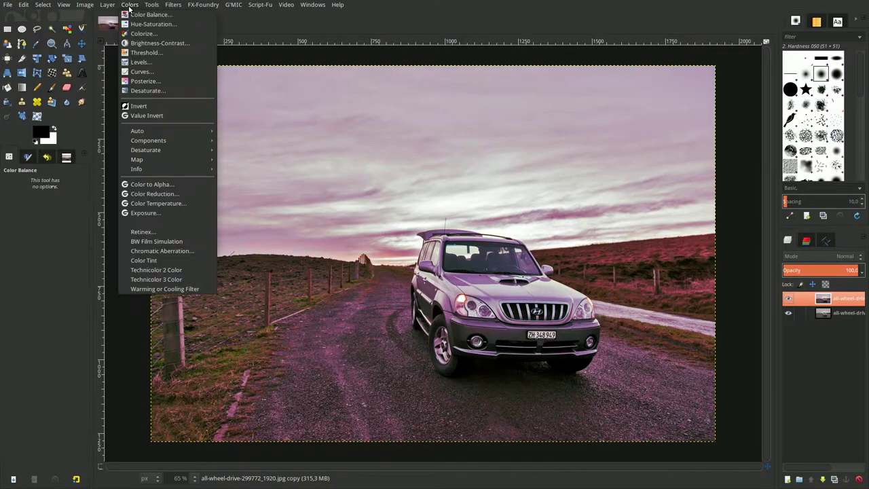
click(144, 43)
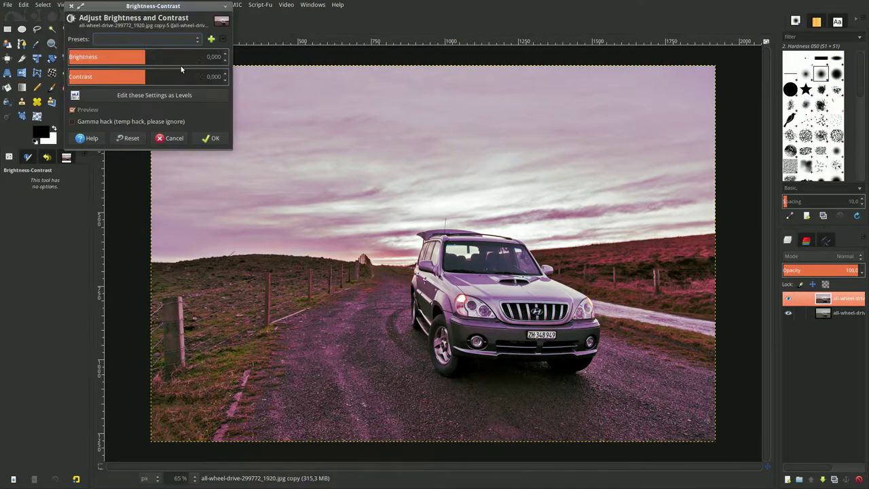
click(212, 61)
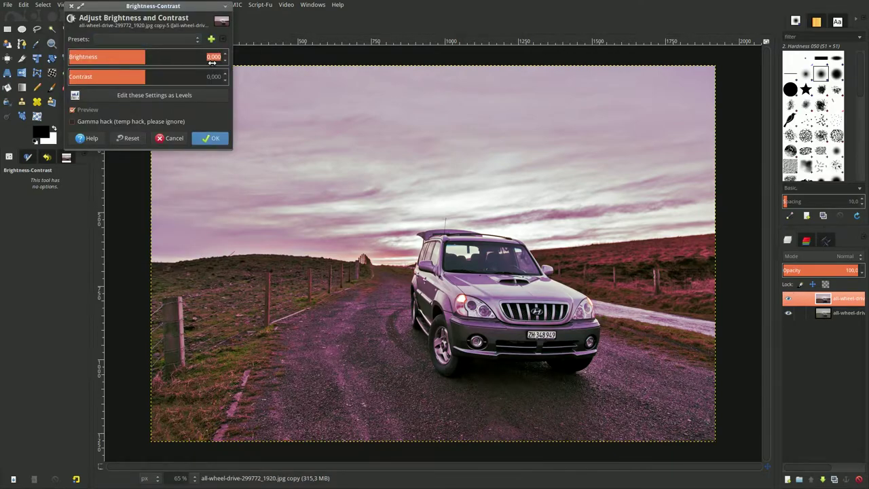
key(BackSpace)
key(Return)
double_click(216, 77)
key(BackSpace)
text(7)
click(212, 138)
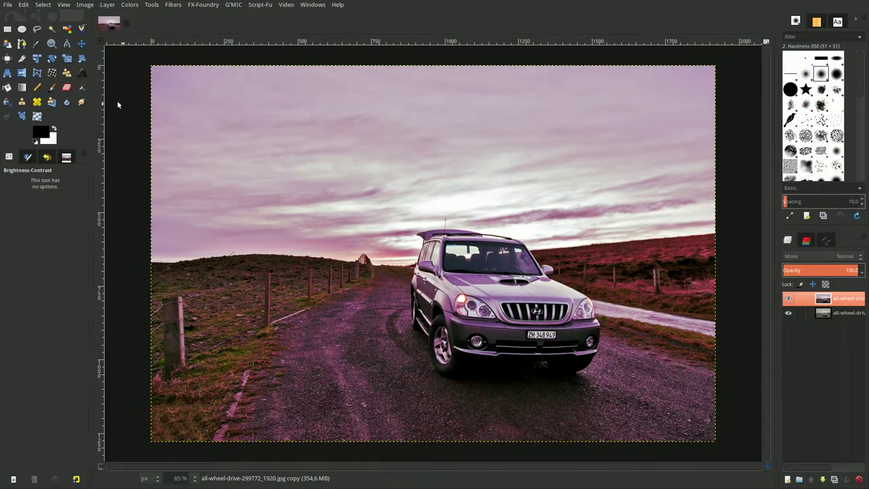
Draw a rectangular selection inset from the photo's edges around the SUV.
click(8, 29)
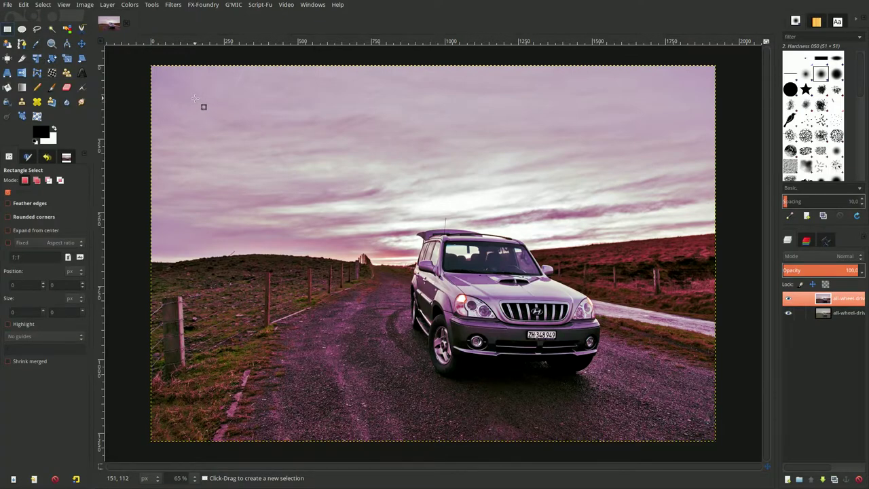
mouse_move(195, 98)
mouse_down()
mouse_move(355, 343)
mouse_move(678, 415)
mouse_move(668, 412)
mouse_up()
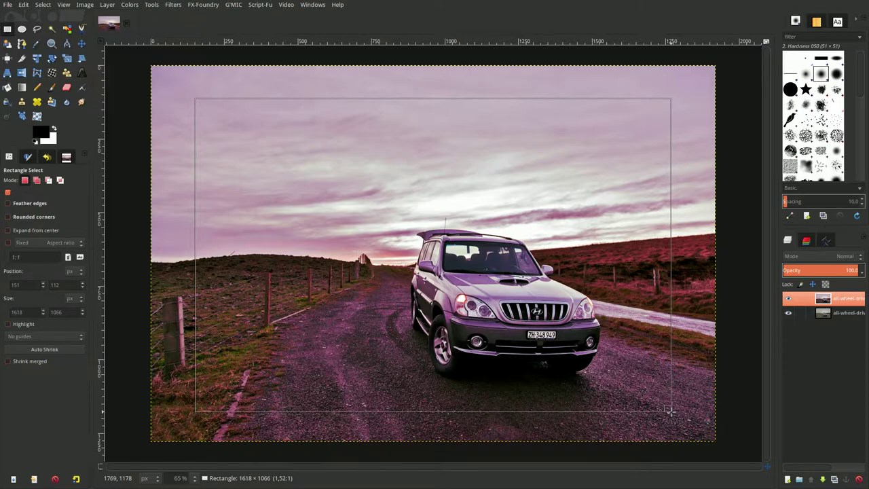
drag(669, 412, 672, 406)
key(Return)
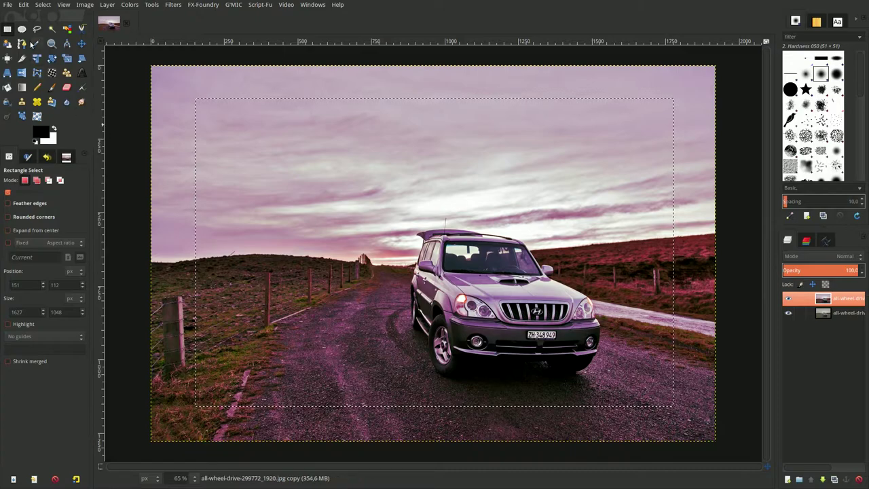
Feather the selection by 250 px and invert it to select the photo's edges.
click(42, 4)
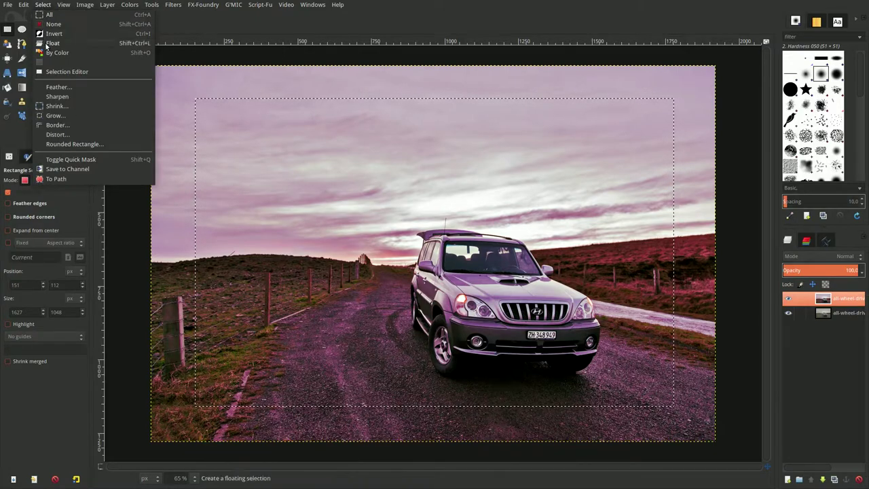
click(58, 87)
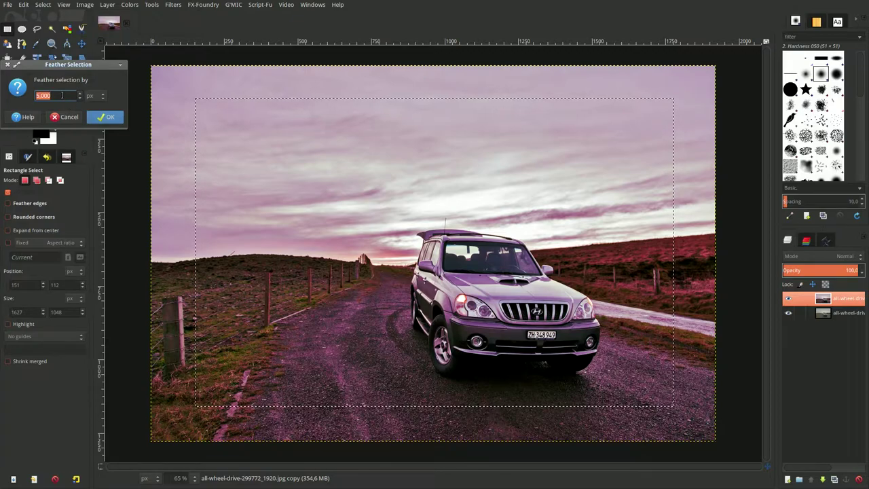
text(250)
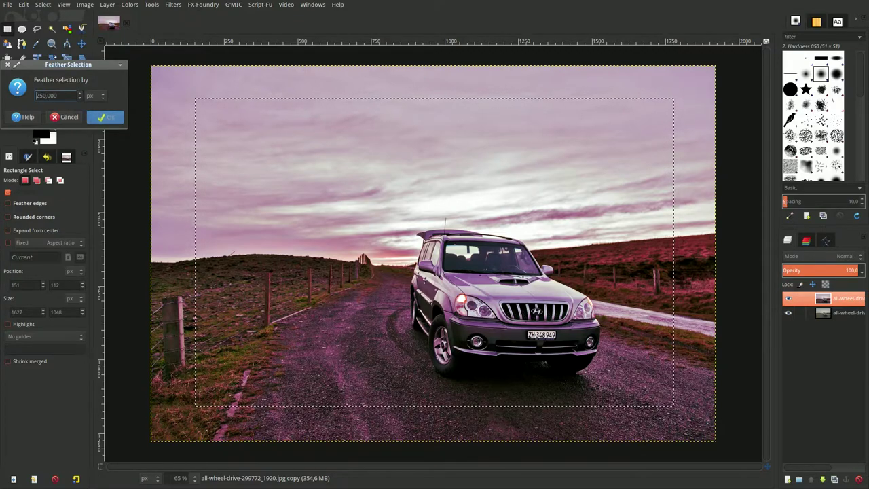
click(105, 116)
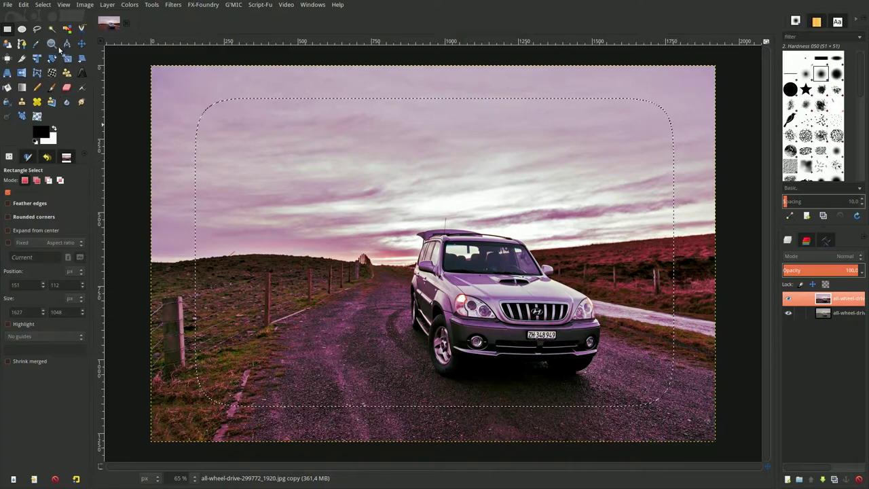
click(43, 4)
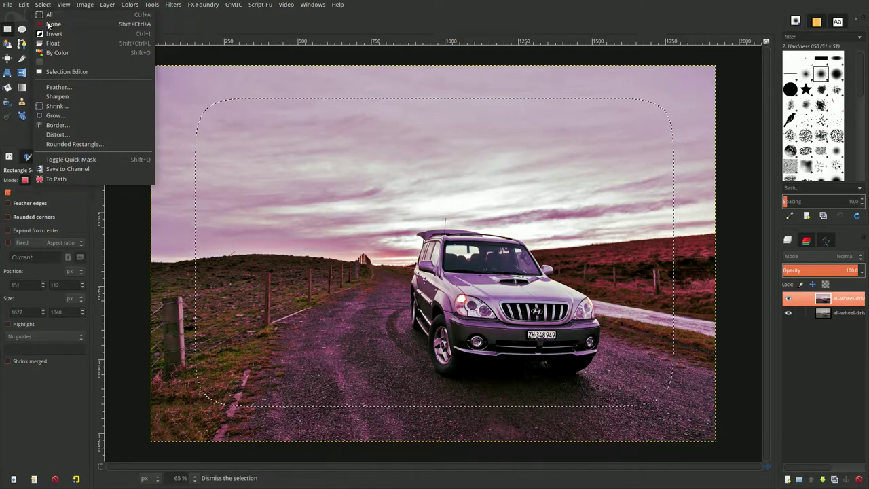
click(52, 41)
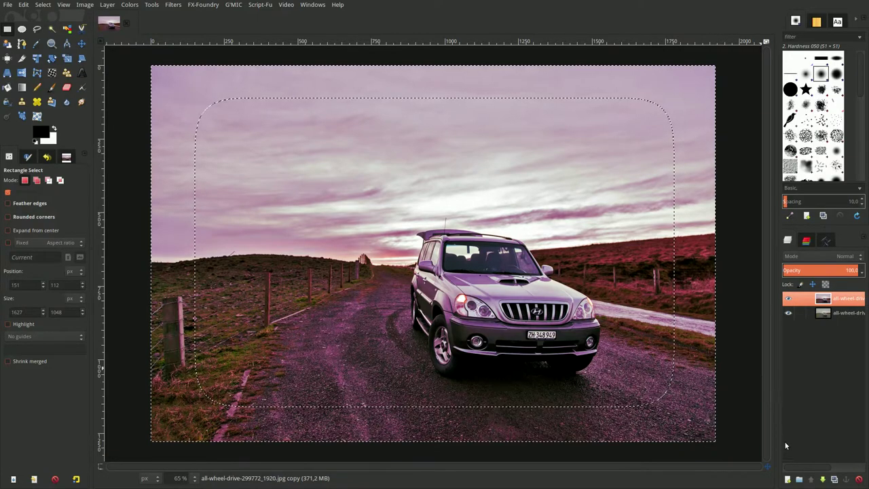
Add a transparent layer and fill the inverted edge selection with grey b5b5b5.
click(787, 480)
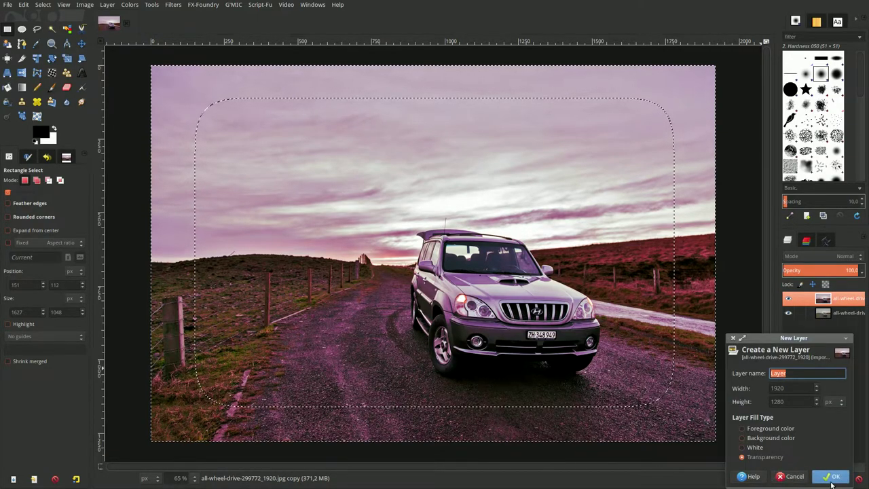
click(833, 478)
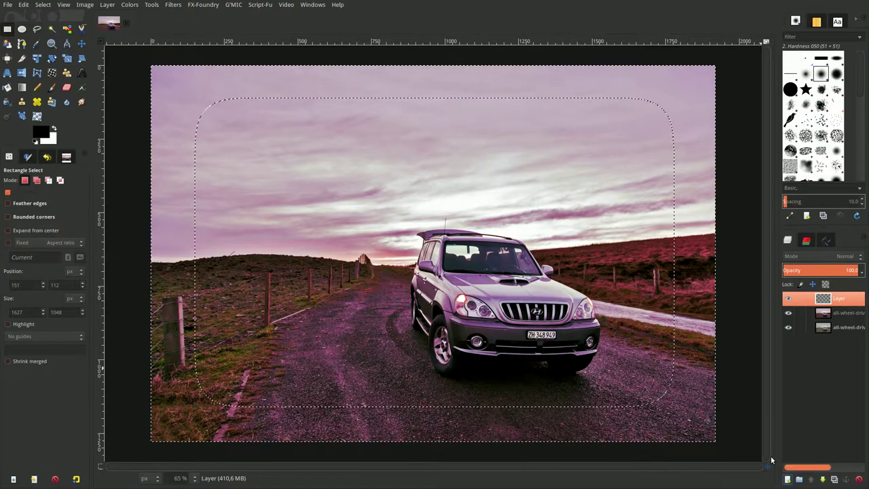
click(52, 140)
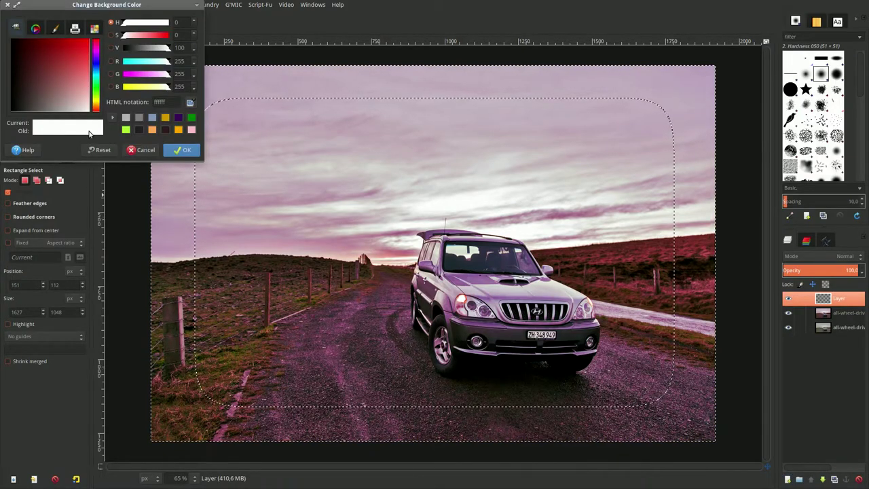
click(127, 119)
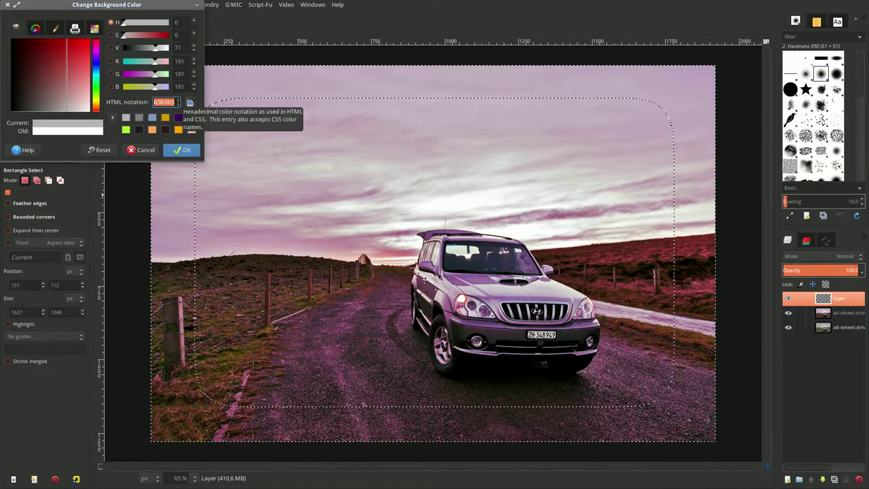
click(178, 149)
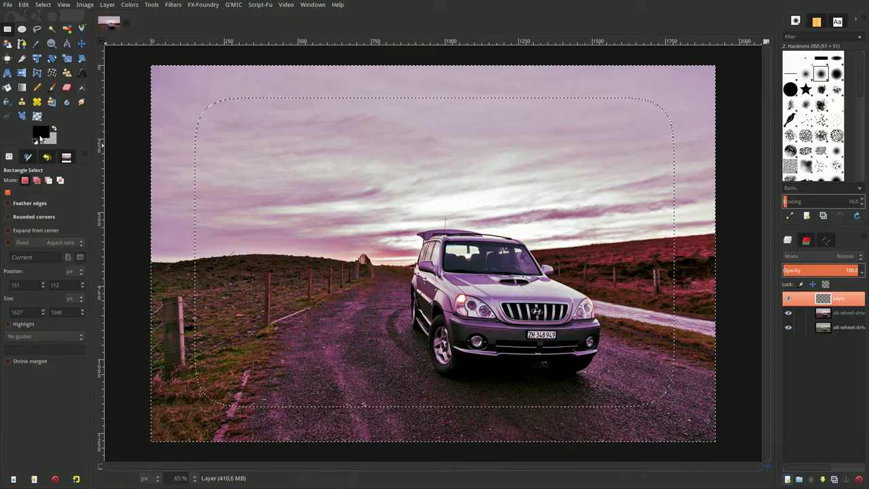
click(55, 131)
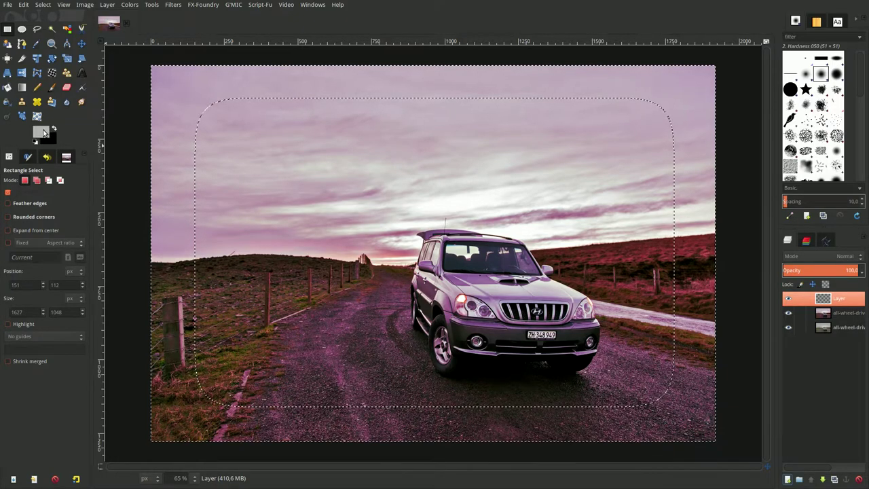
drag(40, 132, 178, 119)
click(159, 162)
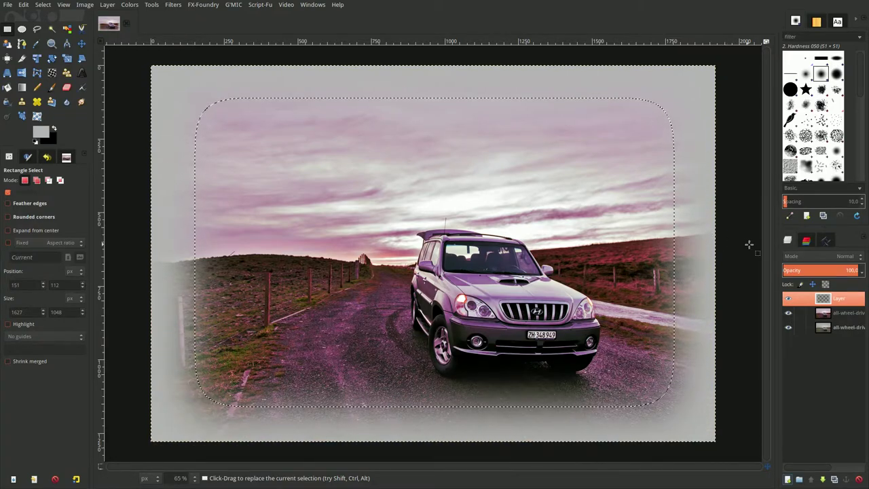
Set the grey layer to Multiply, clear the selection, and merge it down.
click(816, 258)
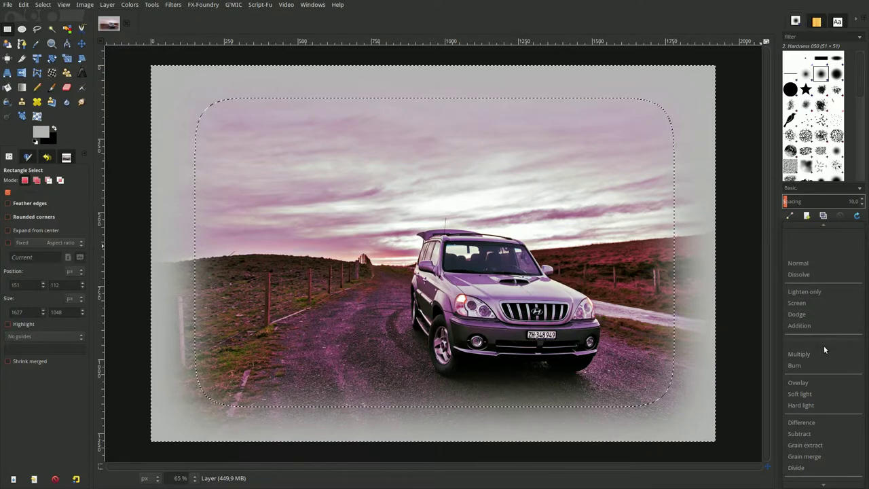
click(823, 351)
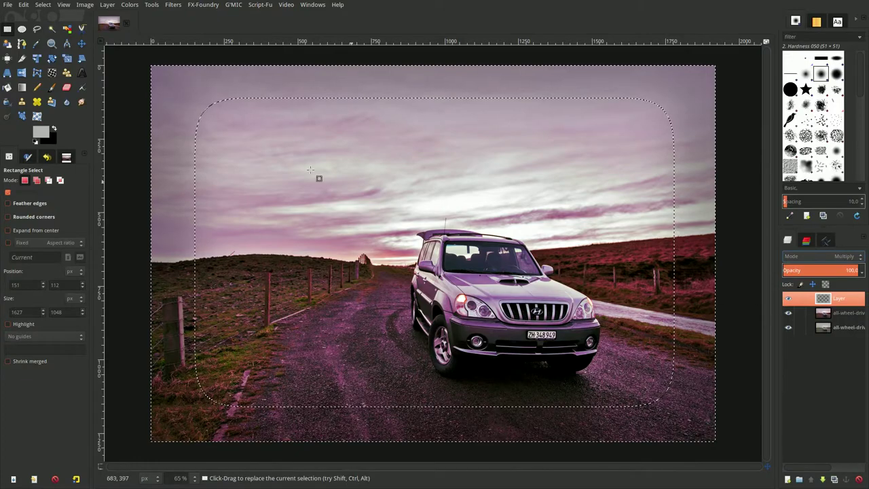
key(alt+s)
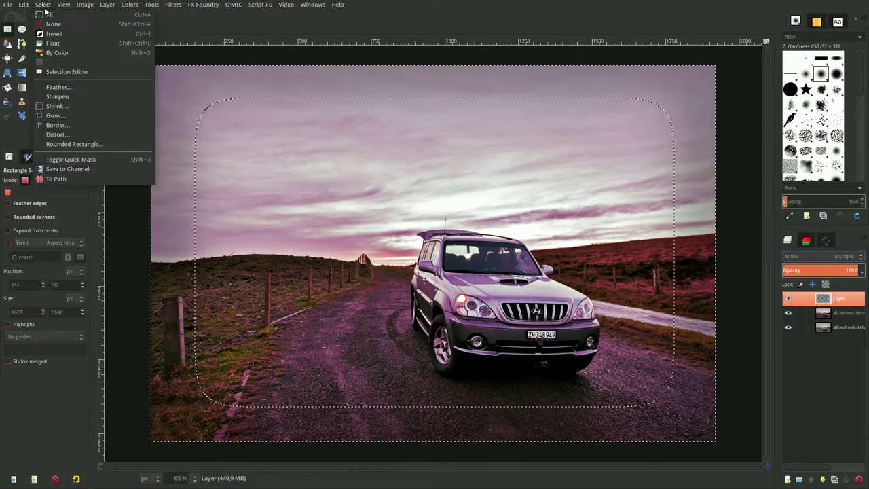
click(51, 24)
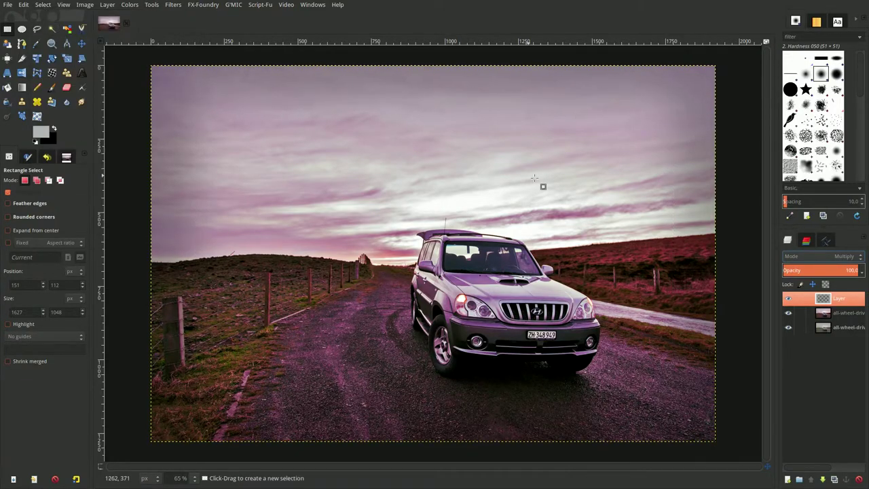
right_click(824, 300)
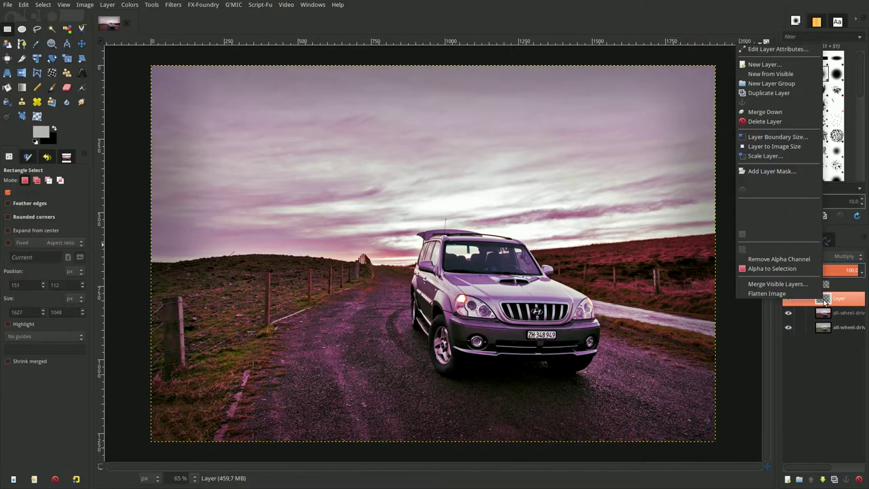
click(775, 114)
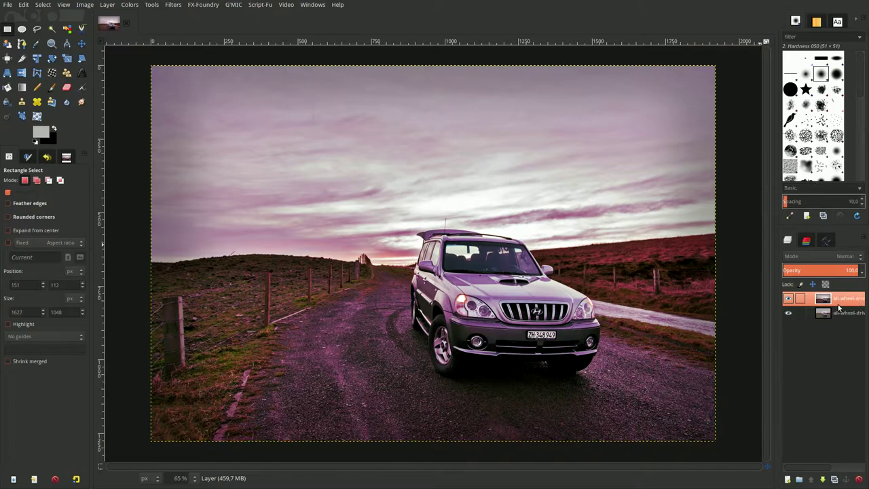
click(788, 300)
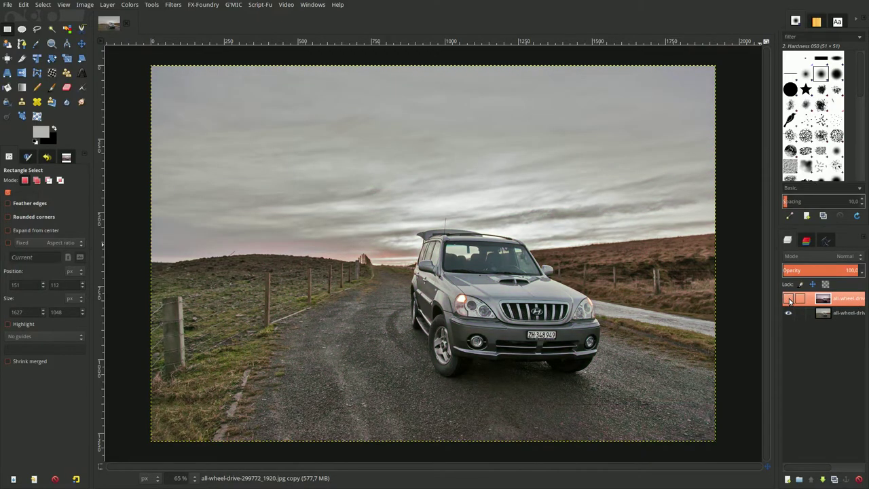
click(788, 299)
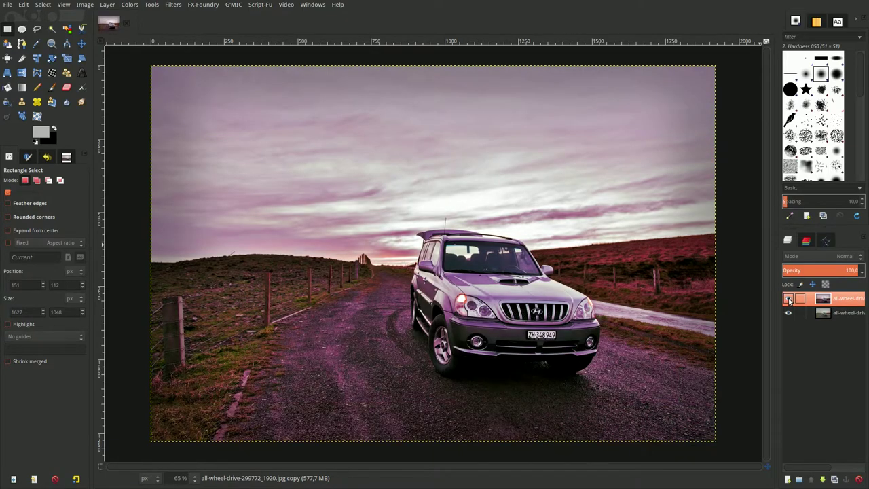
click(788, 299)
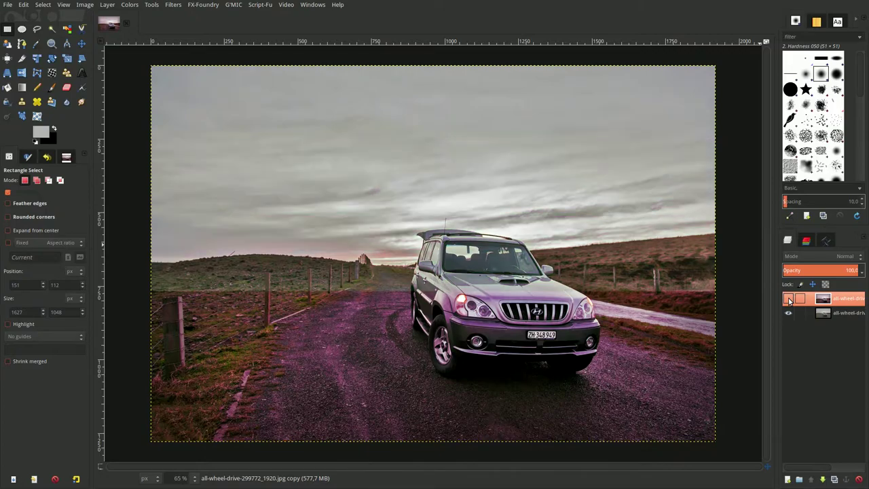
click(788, 299)
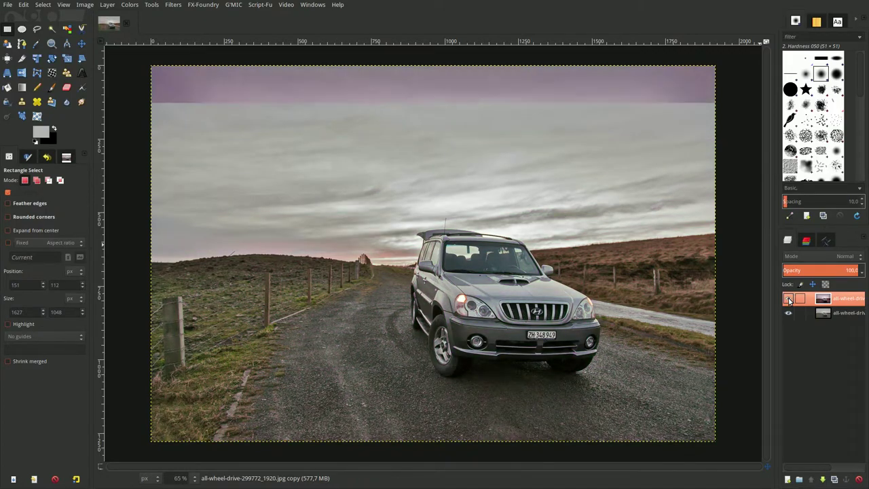